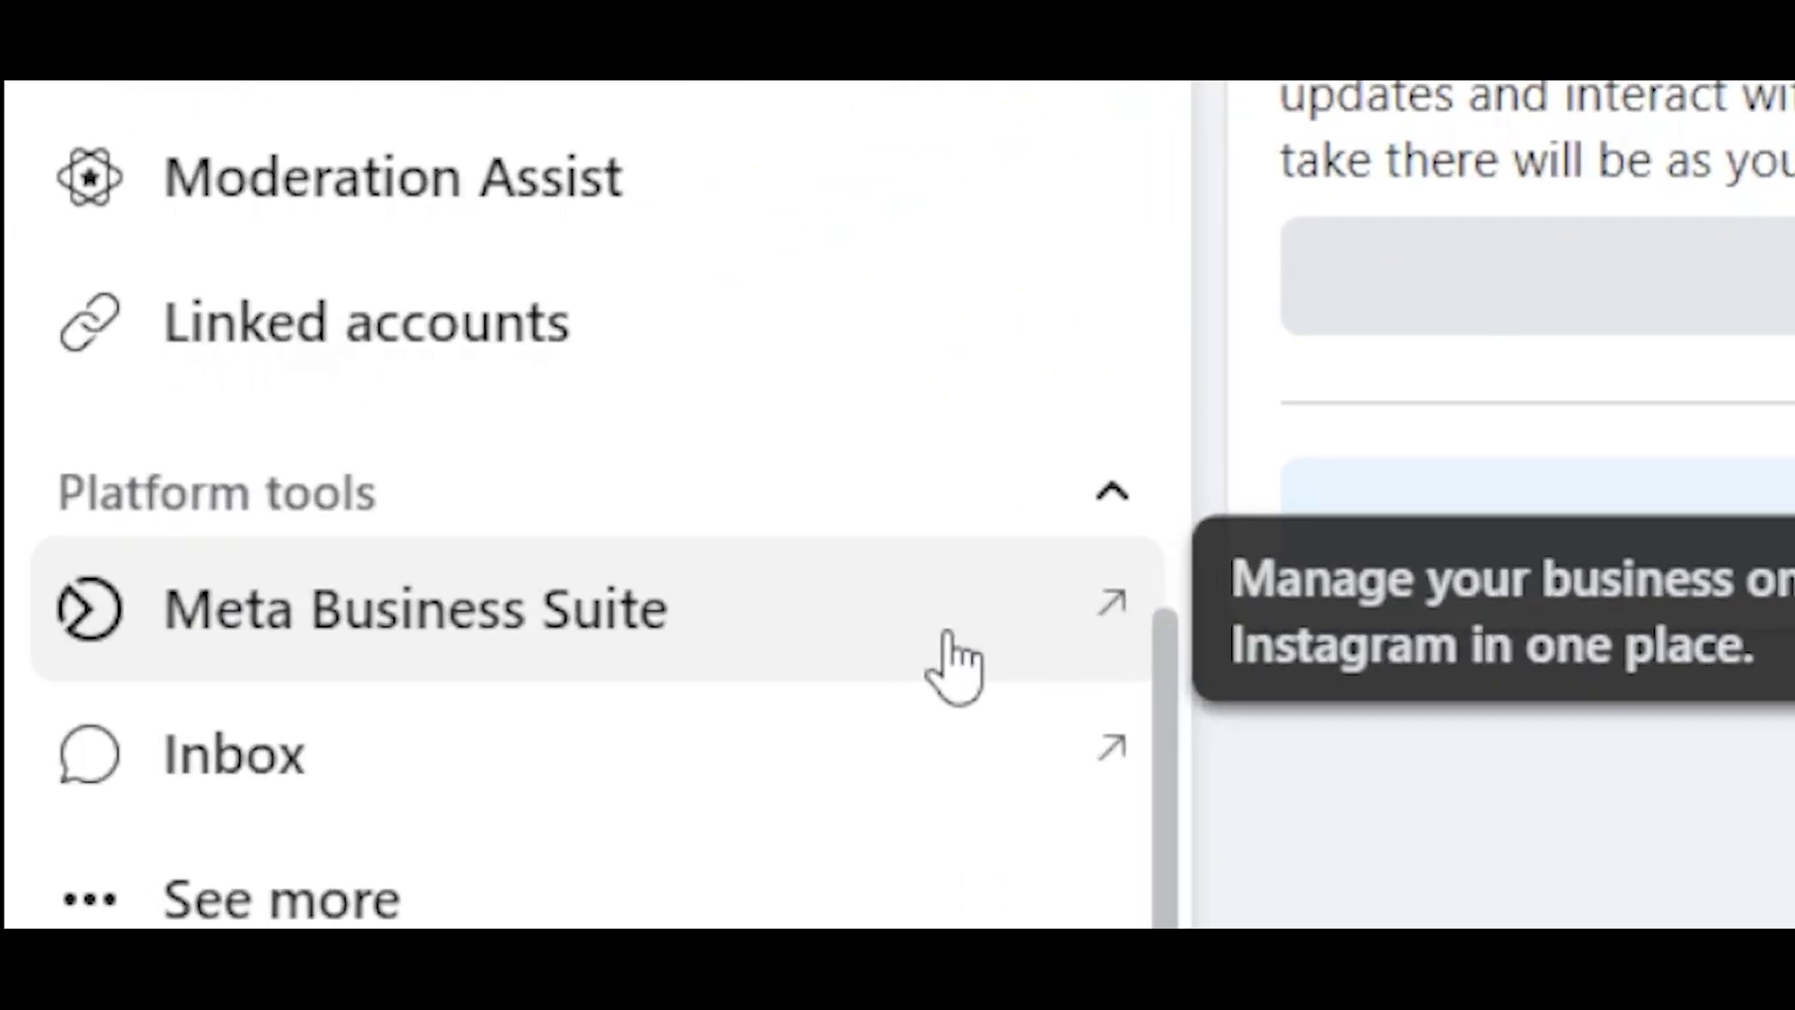
- Go to the Page's Meta Business Suite home and expand the More menu beside Create ad
left_click(401, 642)
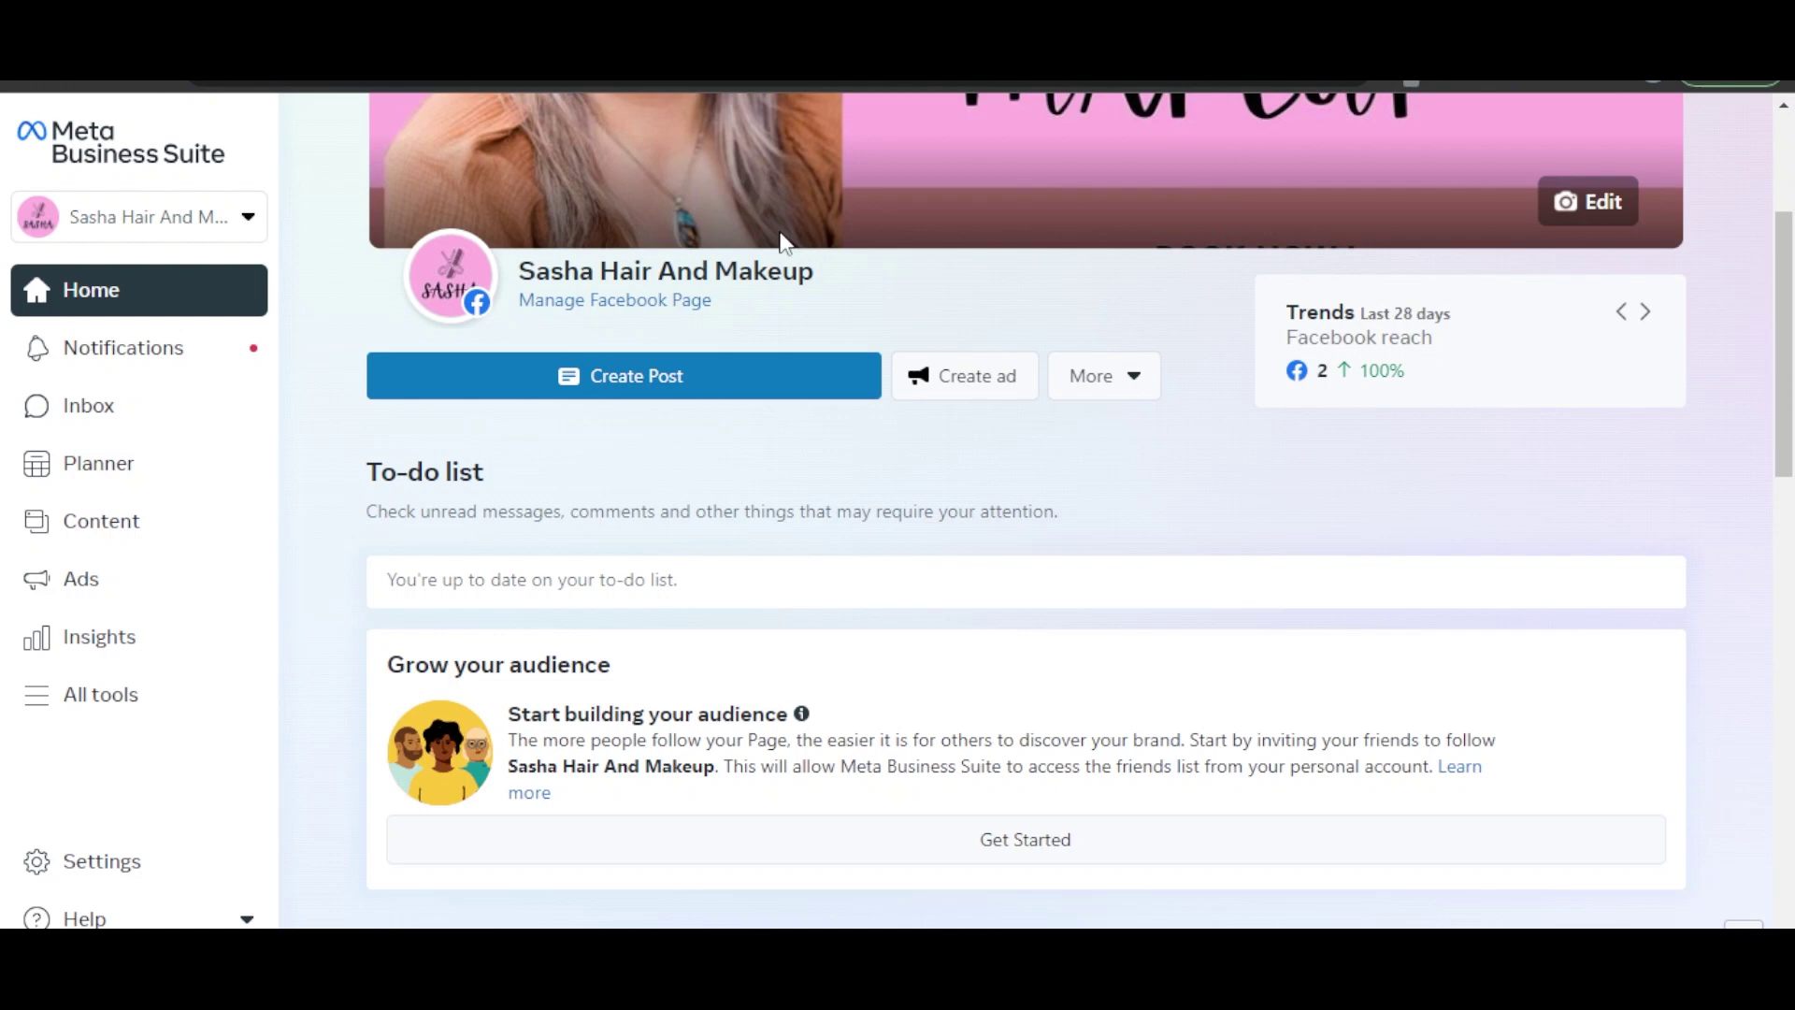
left_click(1140, 381)
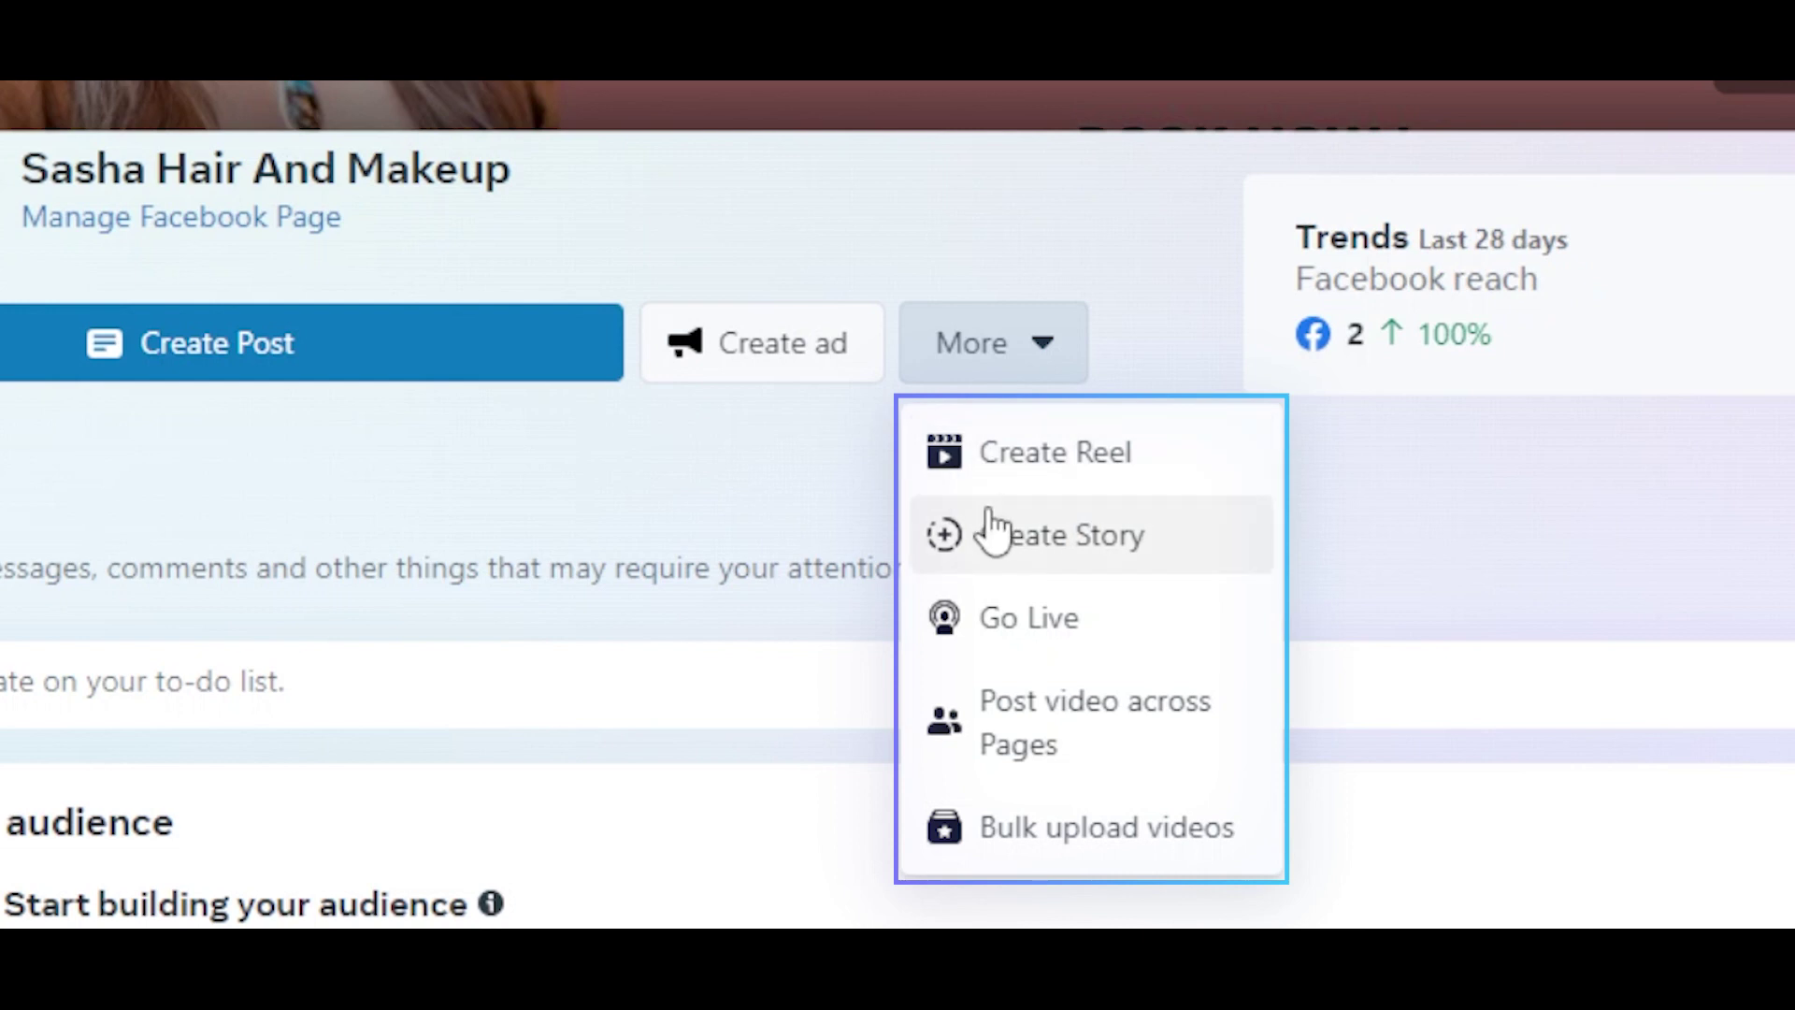
- Create a story, add the 1080×1920 coffee-table video, and dismiss the reel tip
left_click(1070, 534)
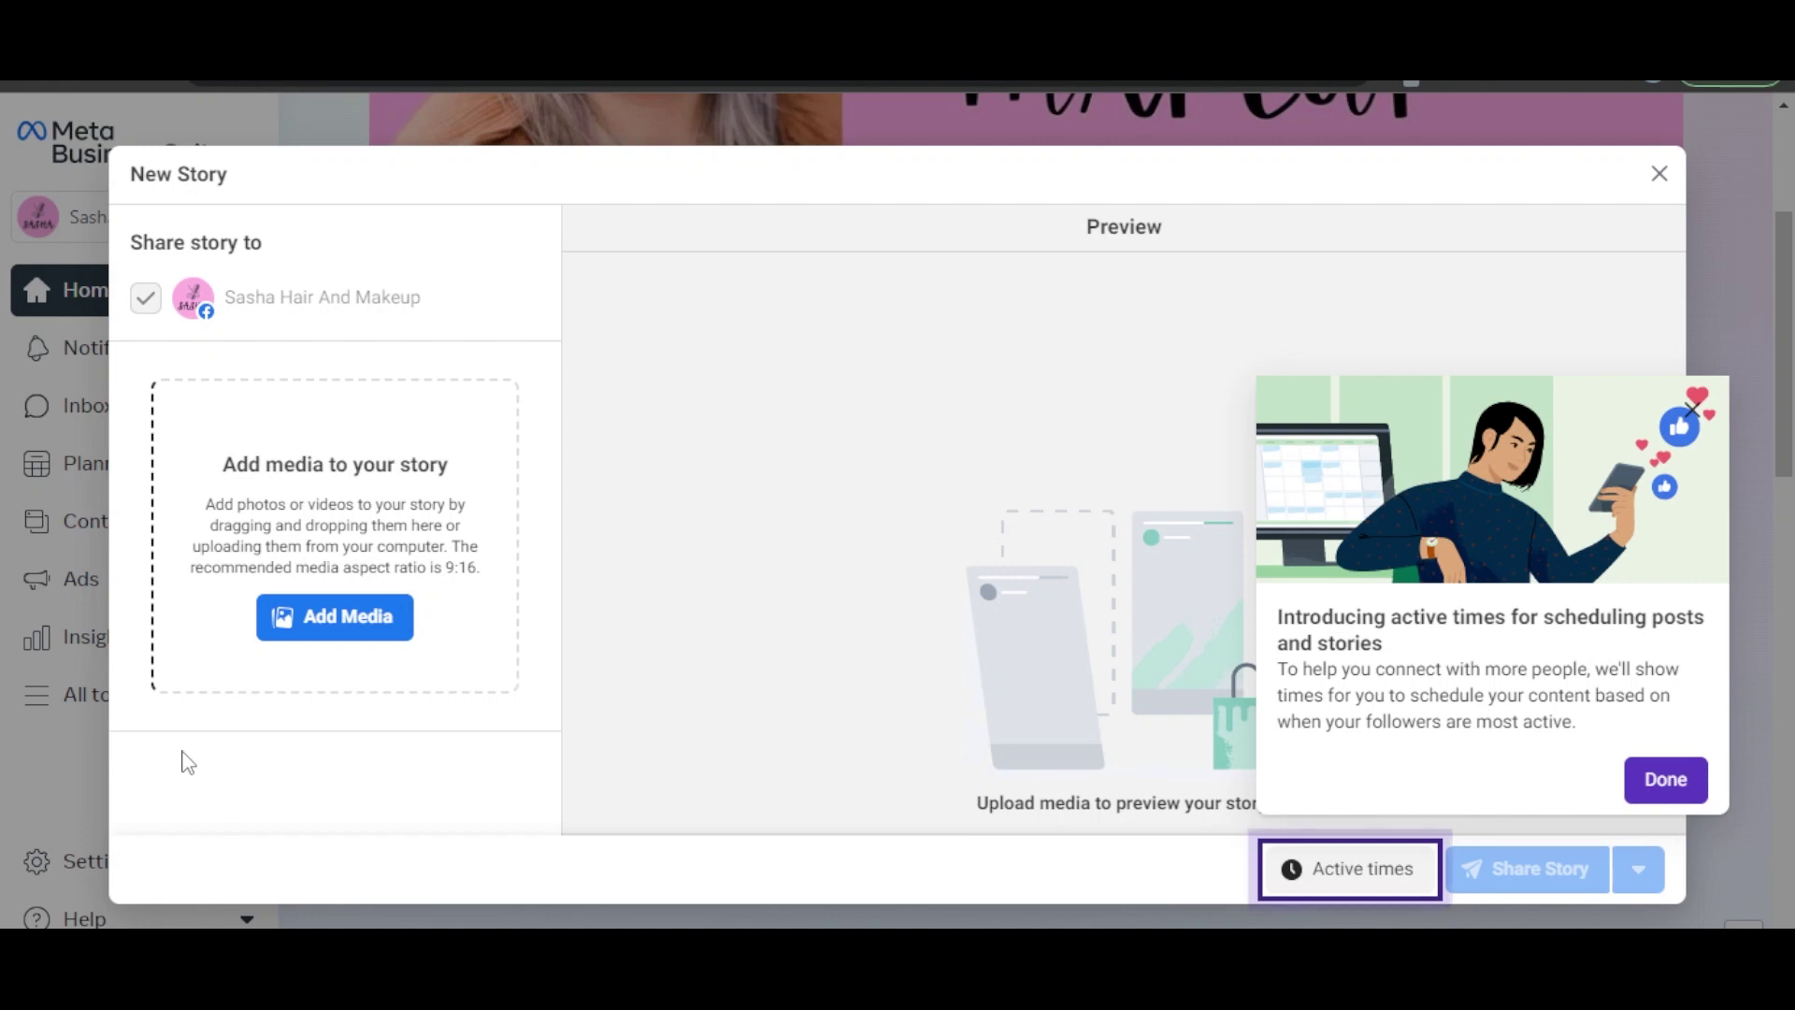
left_click(350, 626)
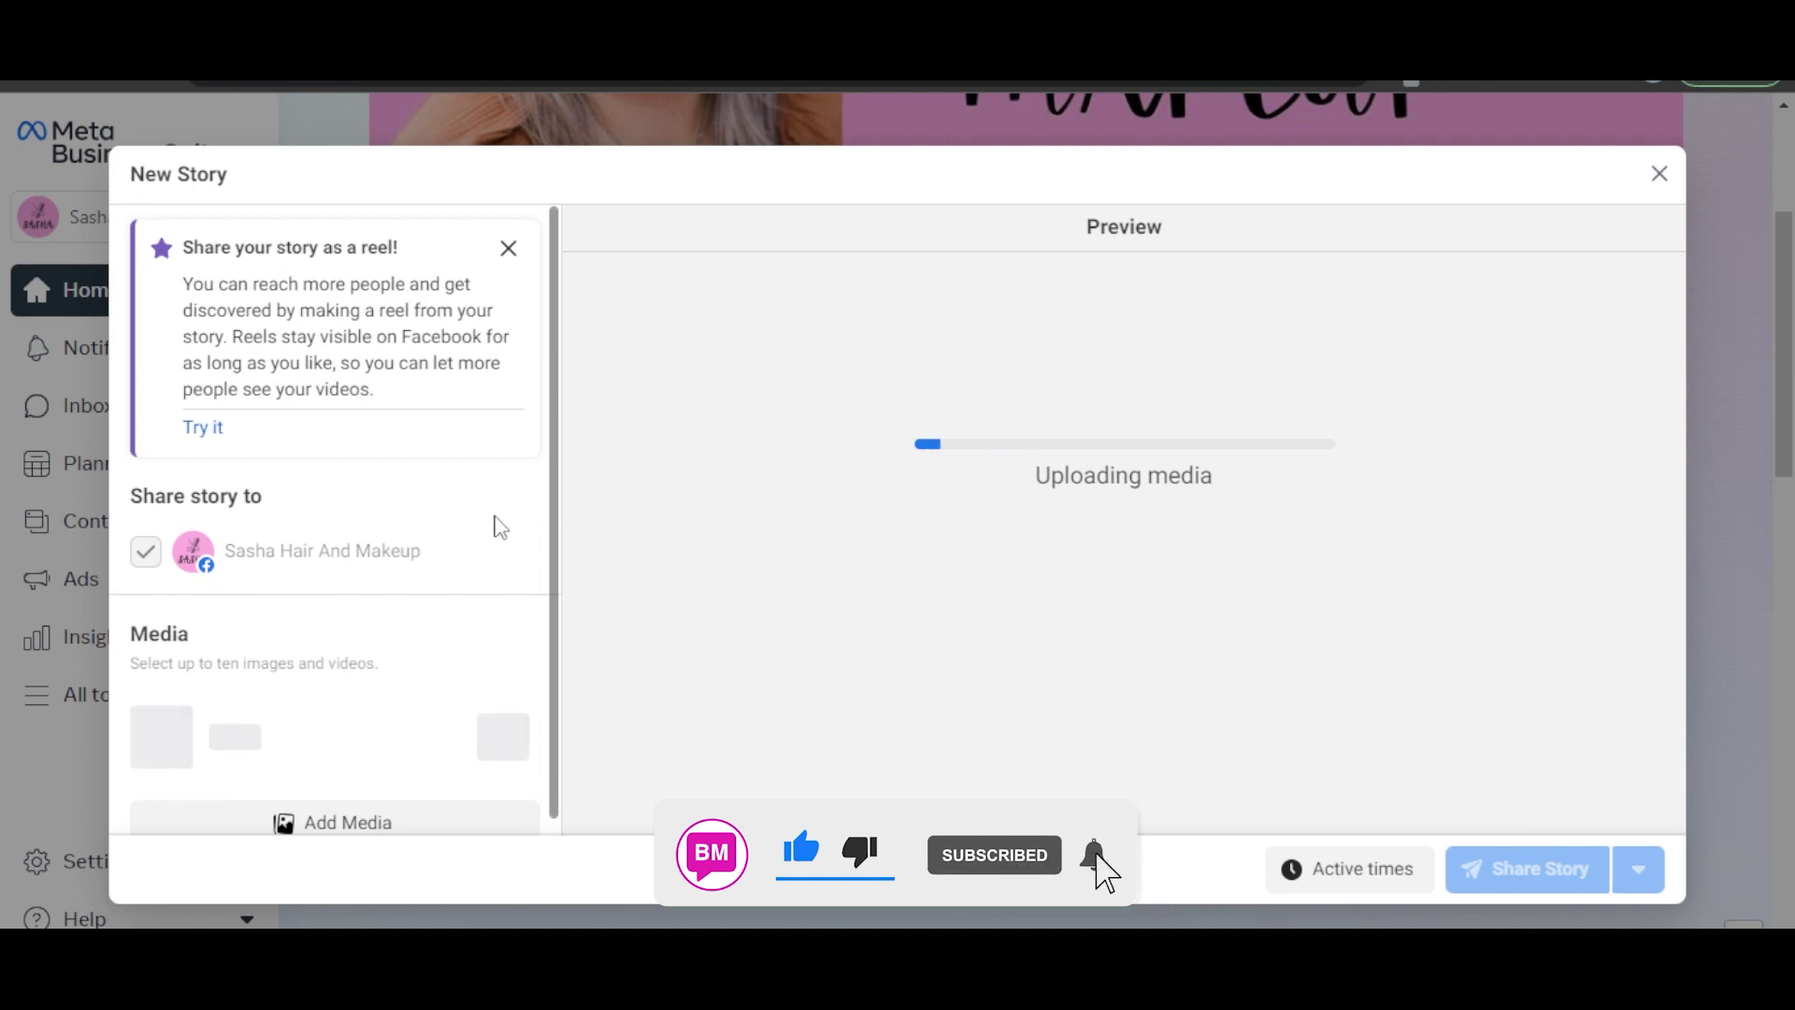
scroll(558, 486, "down", 1)
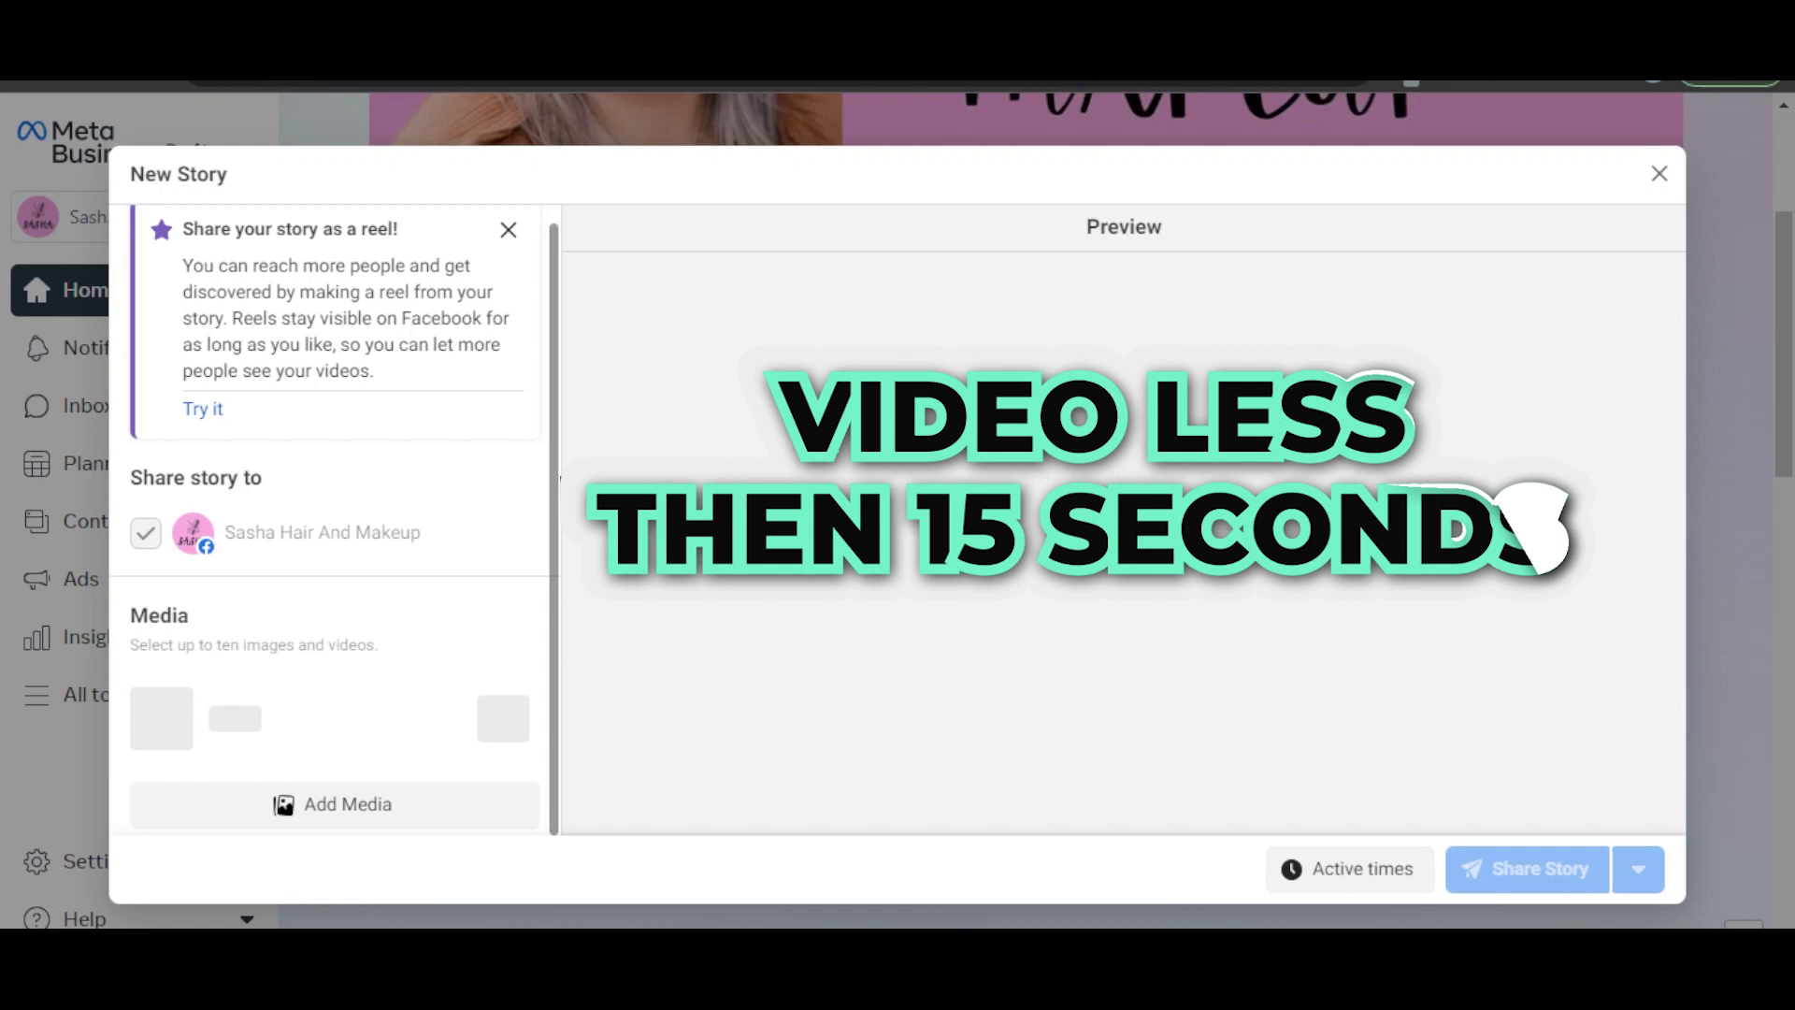
left_click(508, 232)
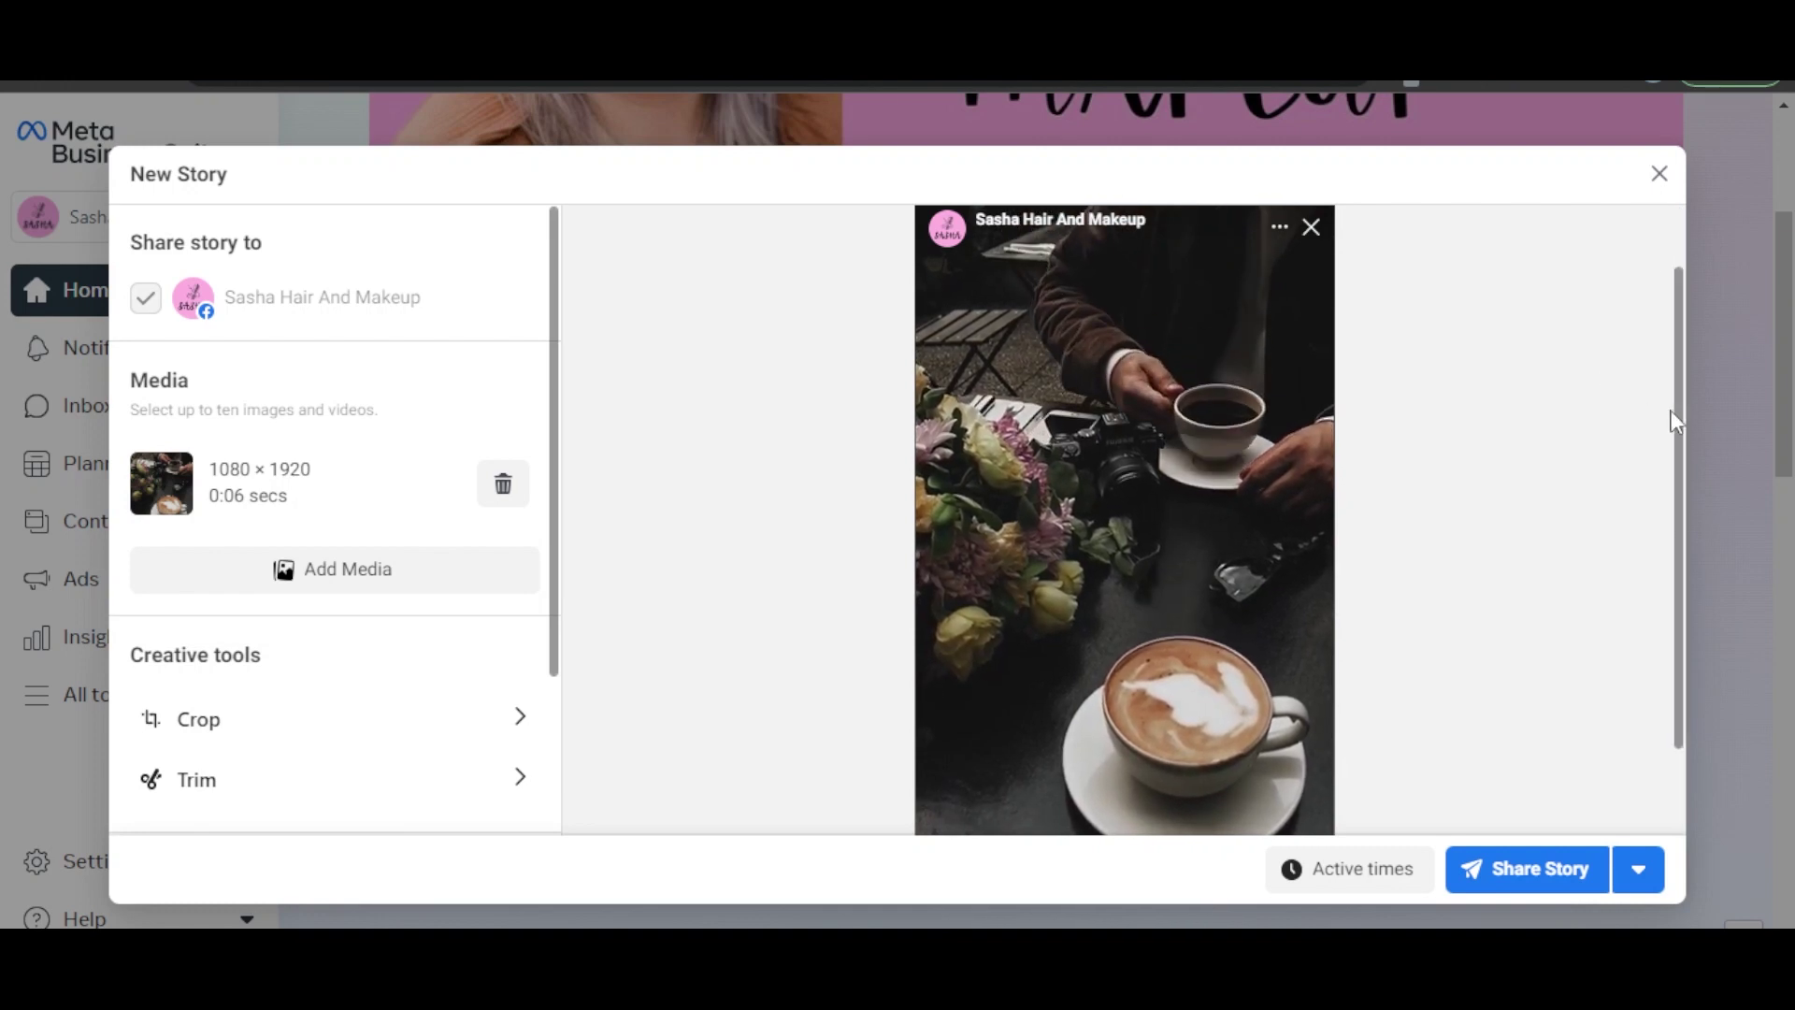
mouse_move(1680, 412)
left_mouse_down()
mouse_move(1669, 288)
mouse_move(1688, 647)
mouse_move(1673, 274)
left_mouse_up()
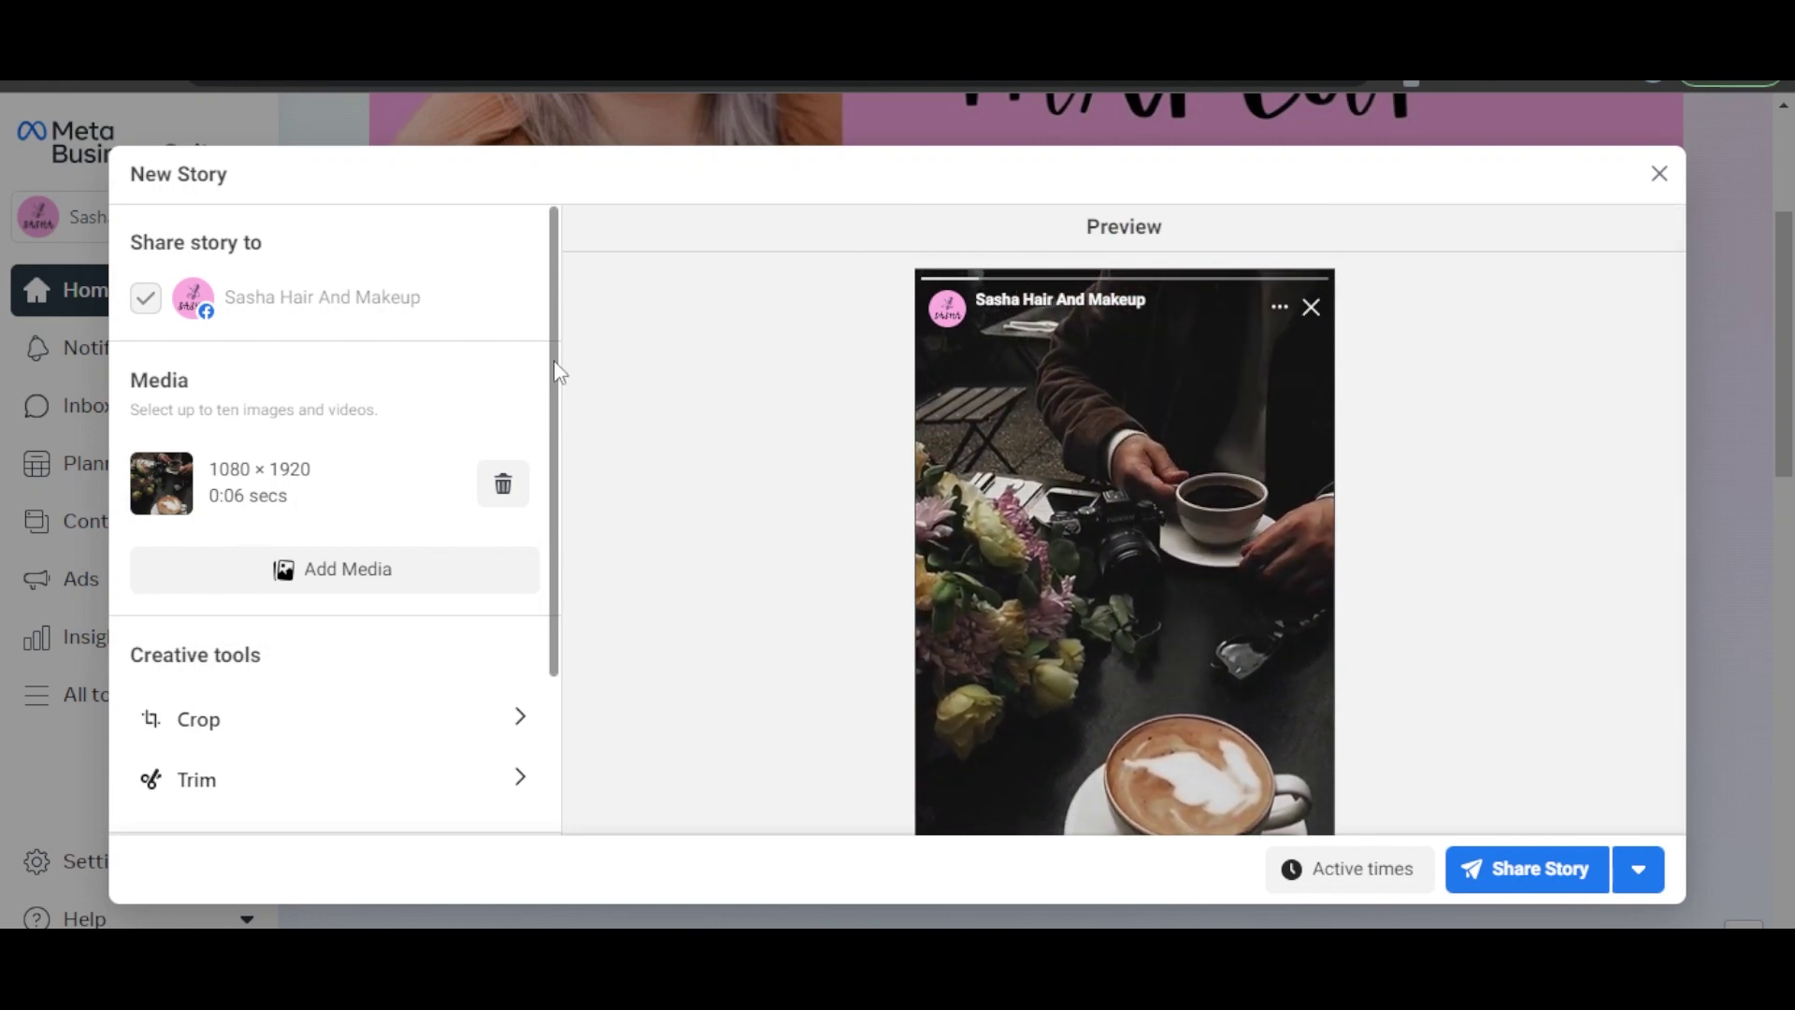
left_click_drag(555, 359, 548, 647)
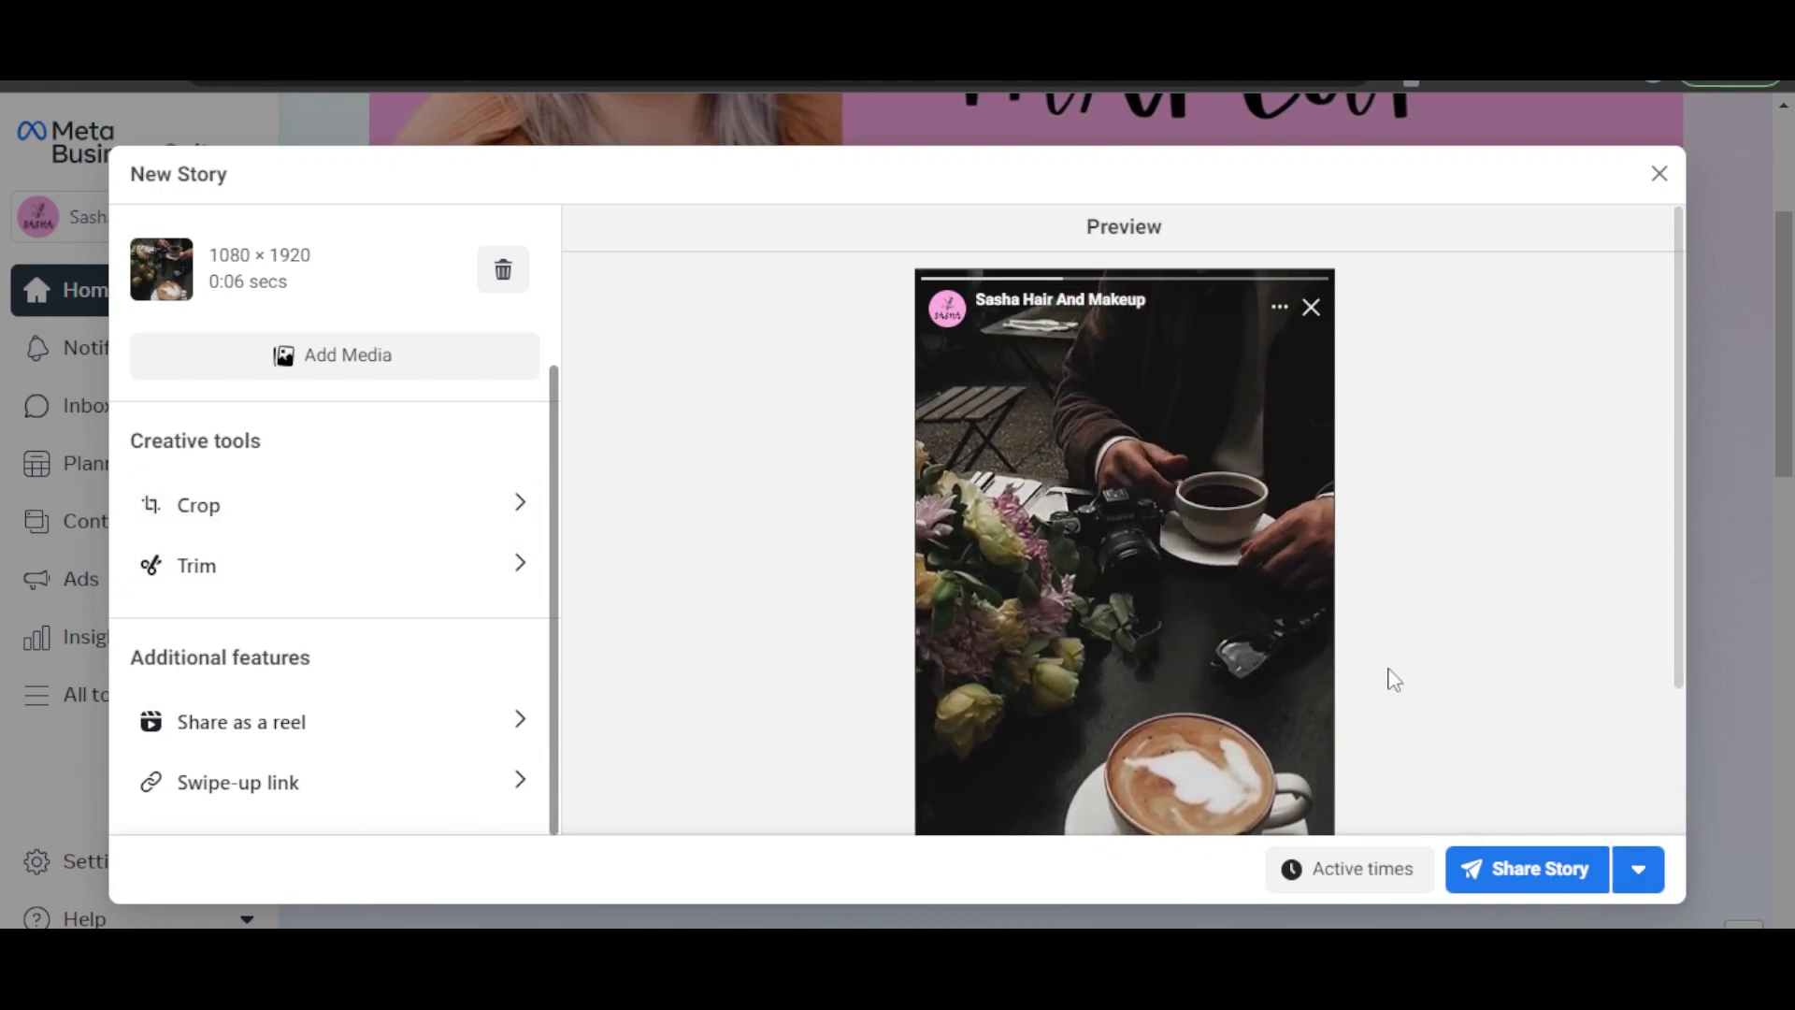
left_click(1638, 869)
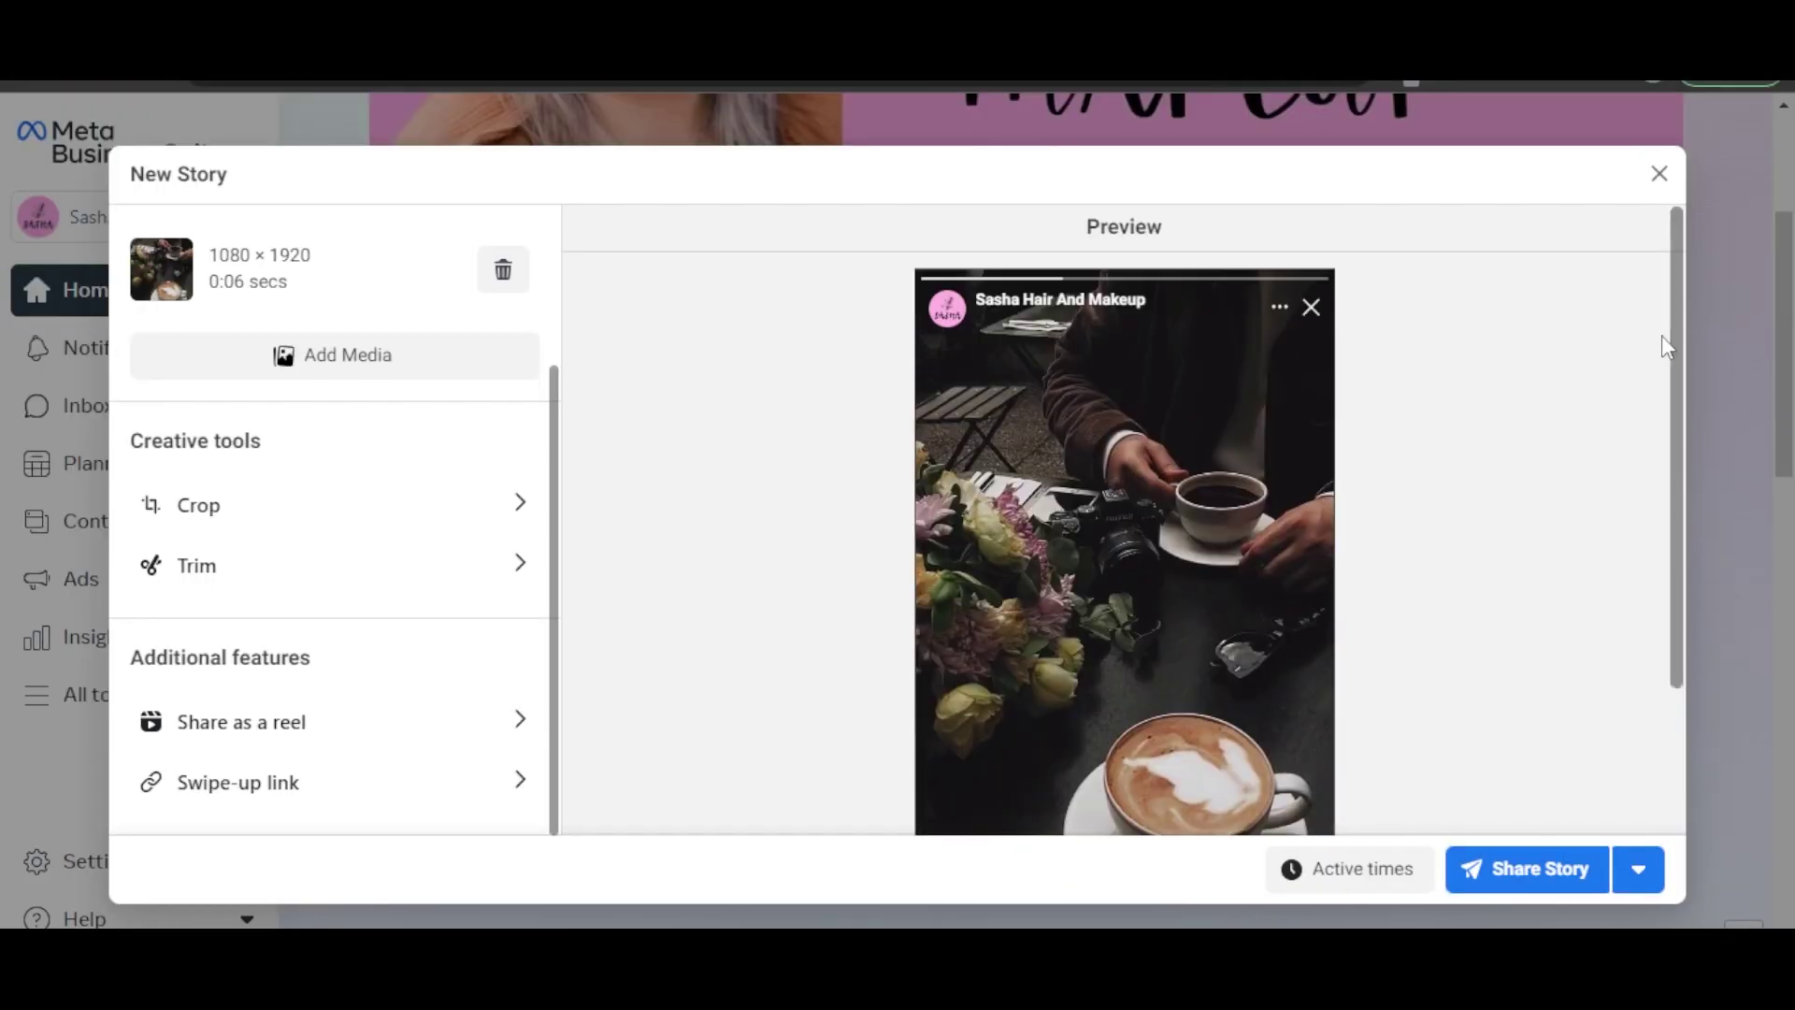
triple_click(194, 441)
scroll(241, 336, "up", 2)
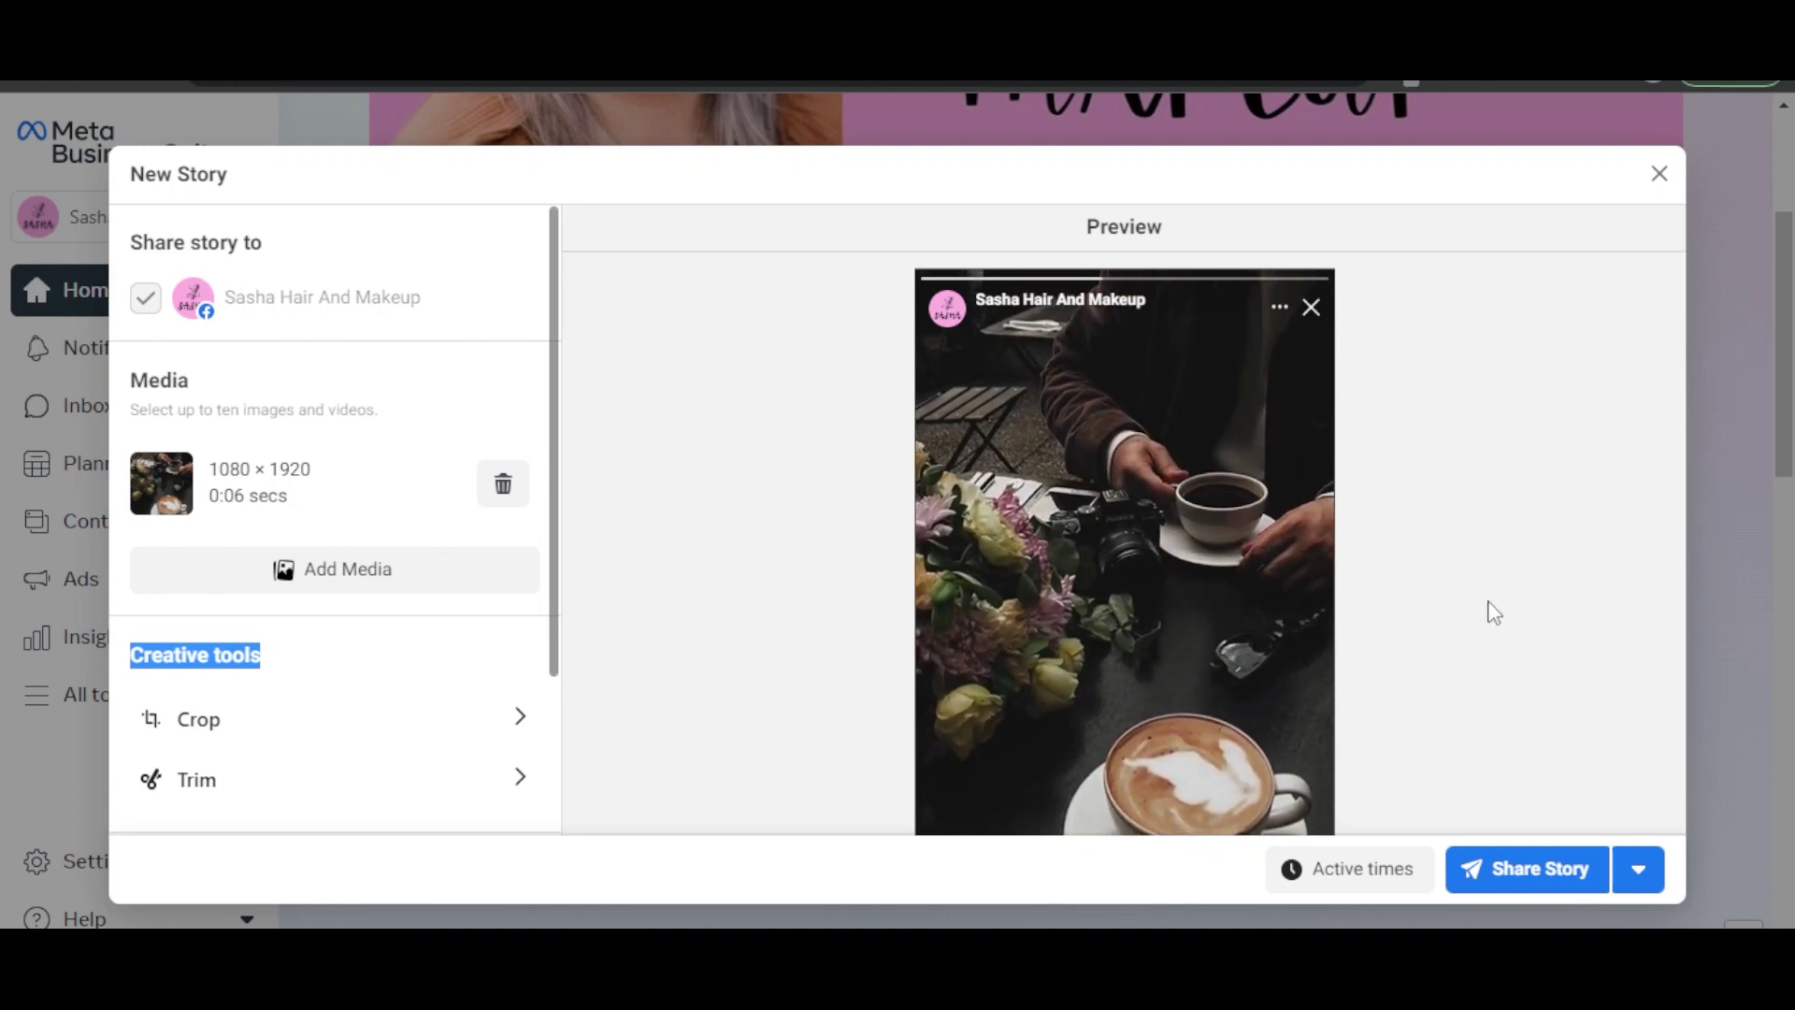
scroll(554, 338, "down", 2)
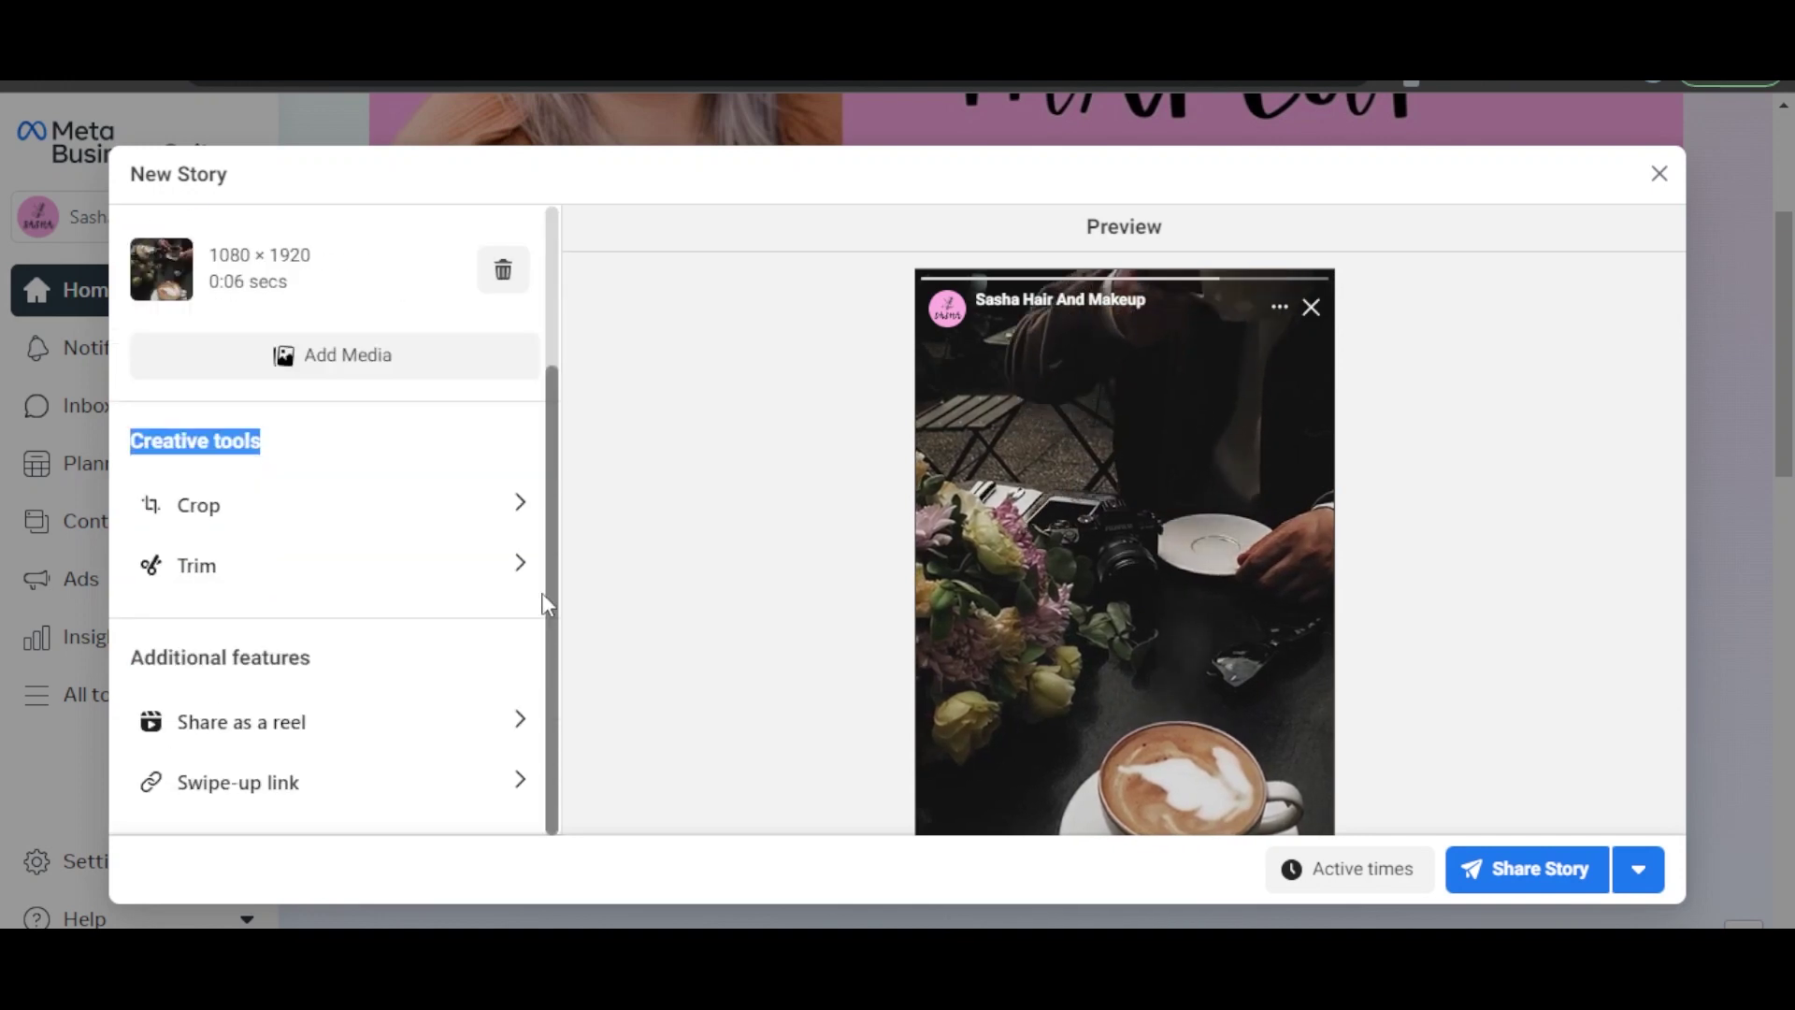
scroll(554, 337, "up", 2)
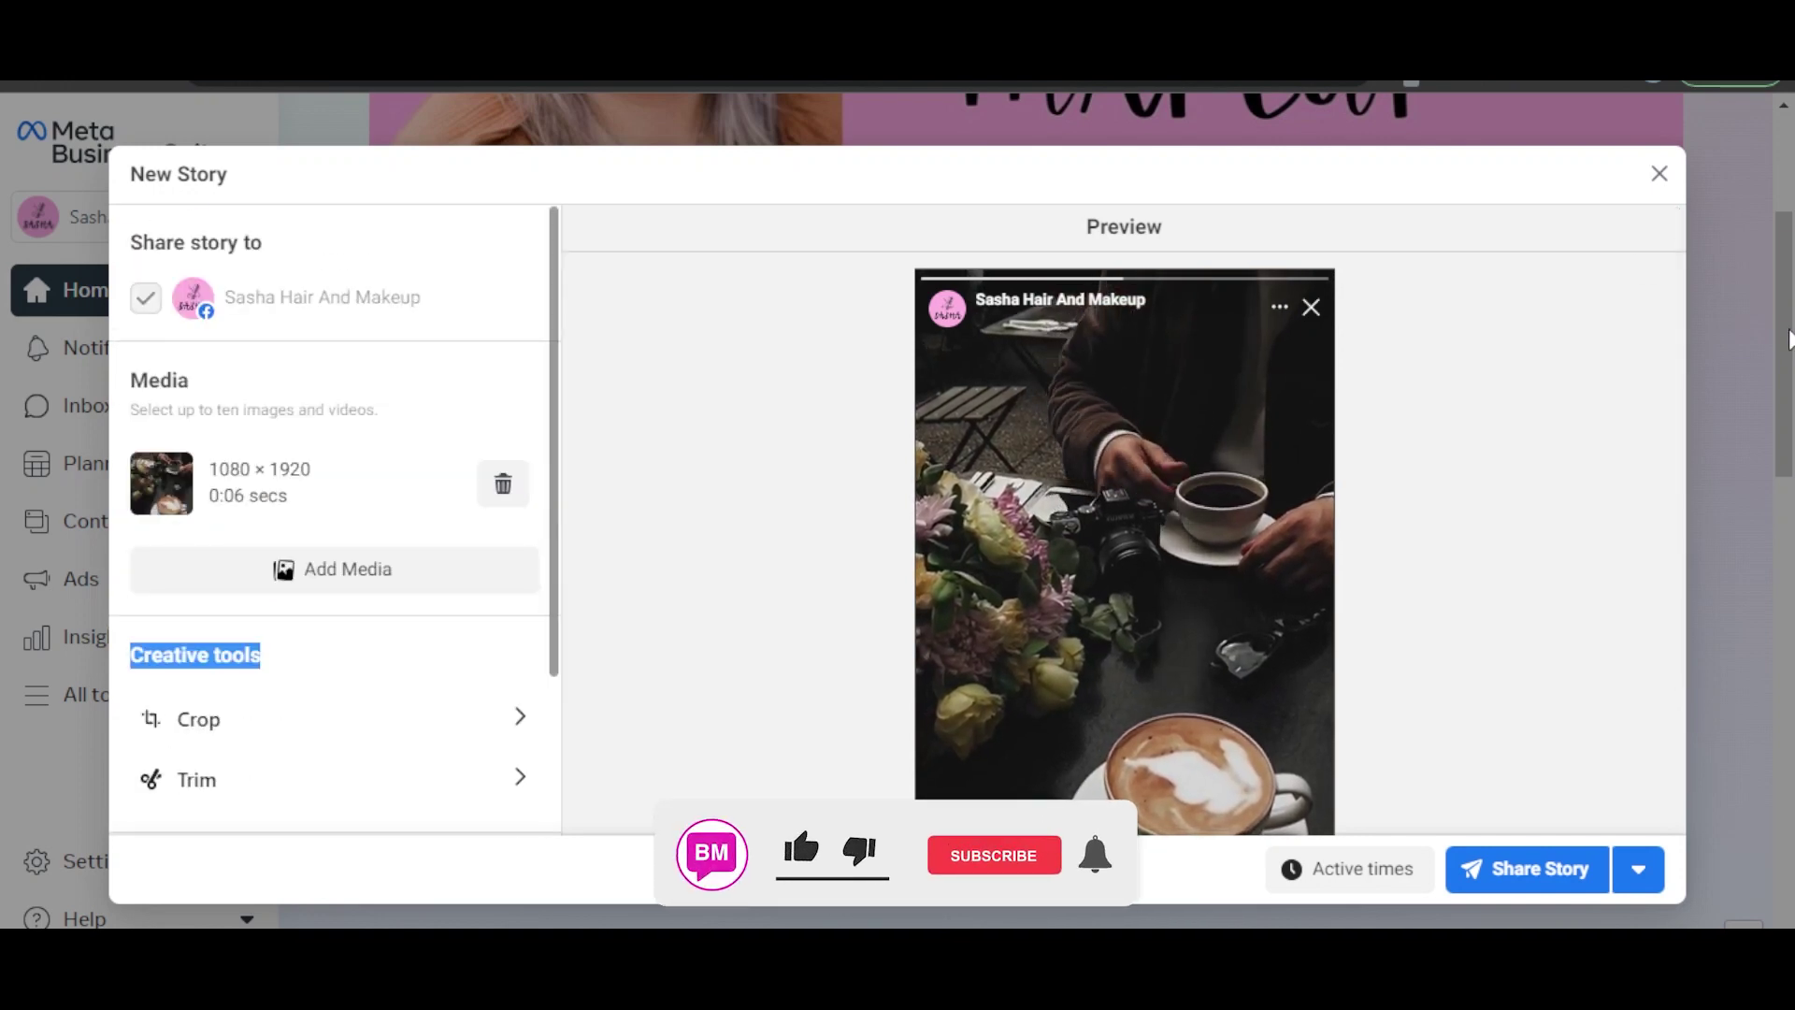